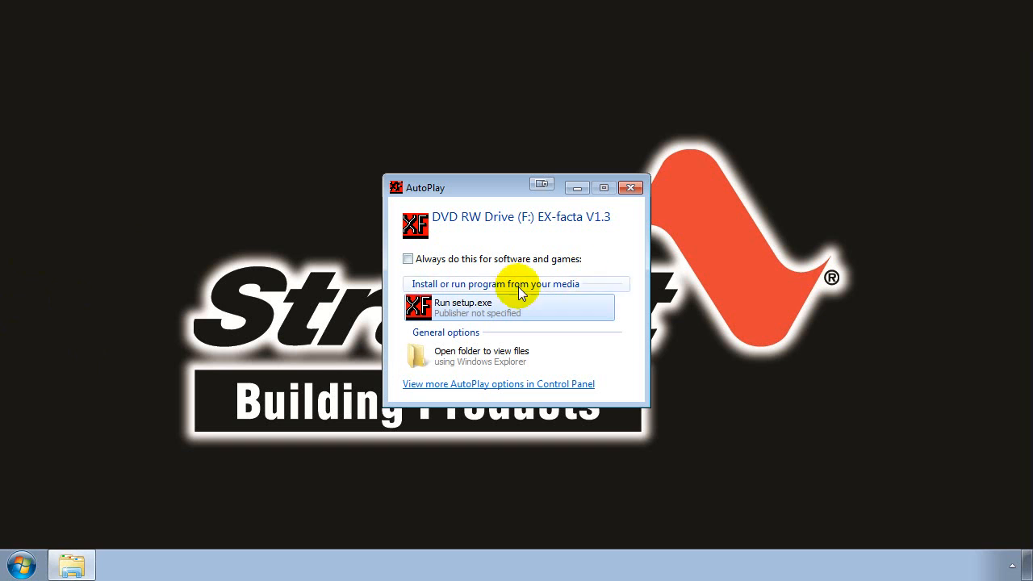
Step: Run setup.exe from the EX-facta V1.3 disc via AutoPlay to reach the wizard's welcome page
click(477, 303)
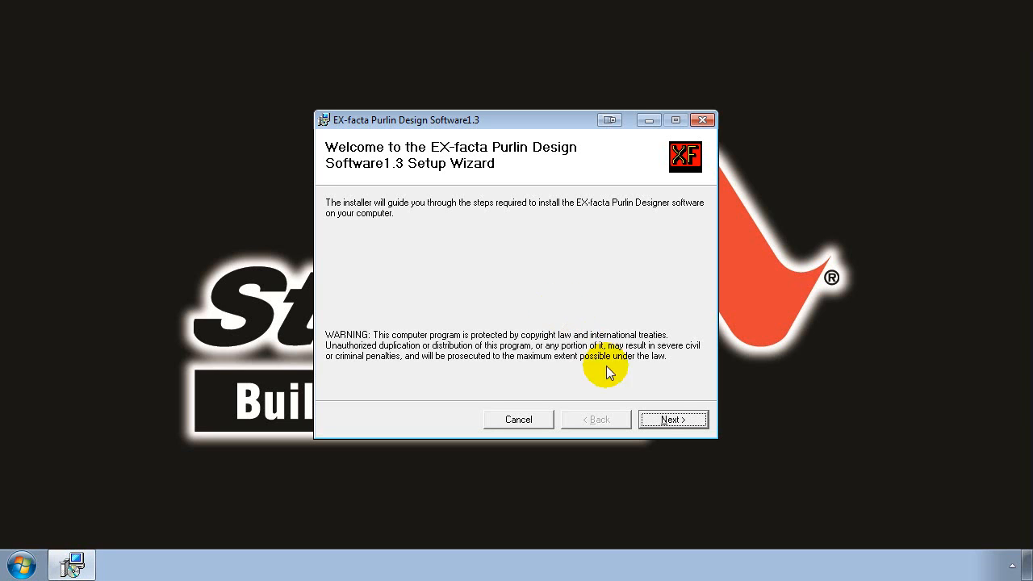
Step: Move past the welcome page, choose I Agree on the licence and continue to the shortcut page
click(667, 419)
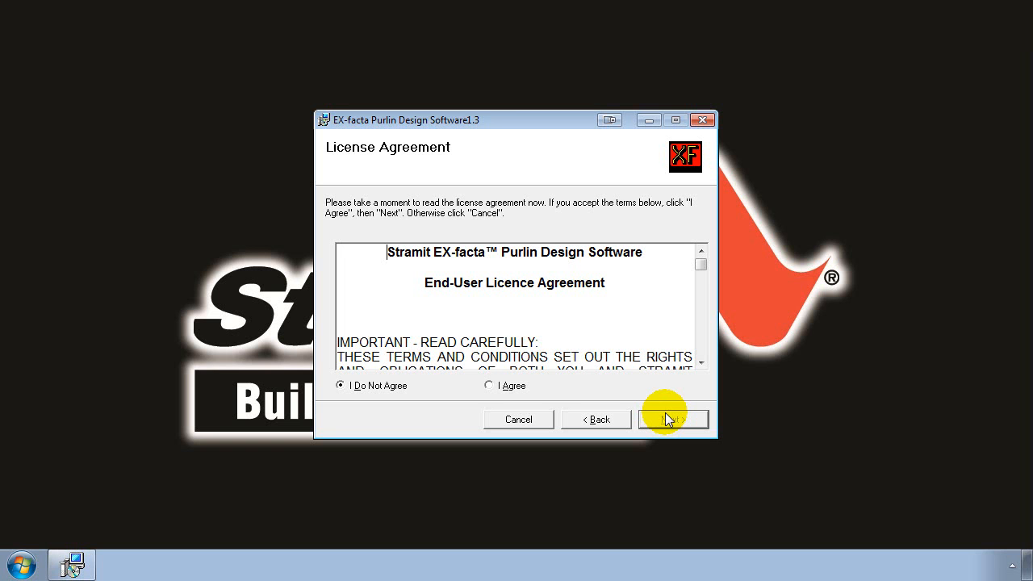
scroll(703, 353, down, 5)
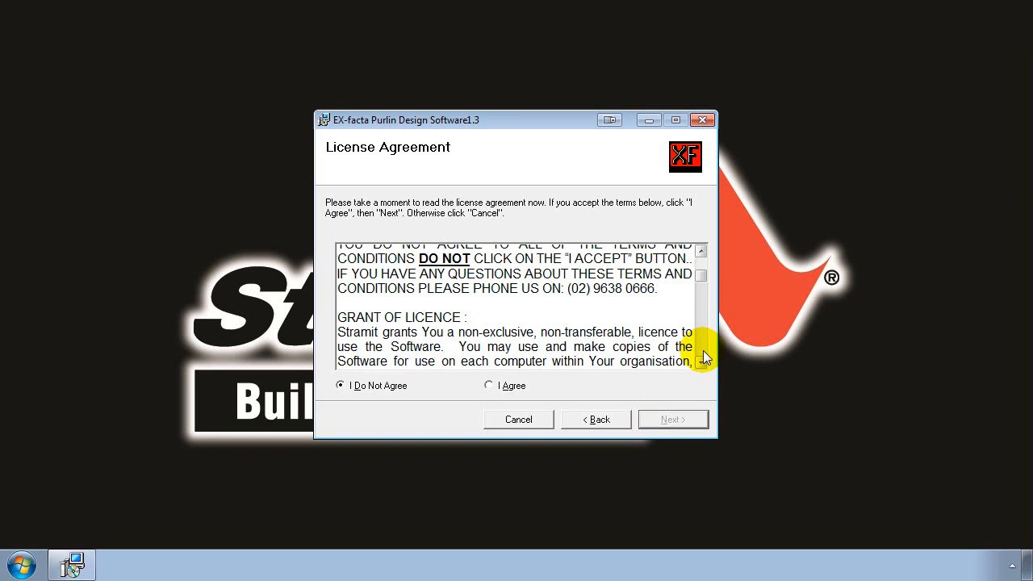
scroll(703, 356, down, 3)
scroll(703, 355, down, 3)
scroll(702, 355, down, 3)
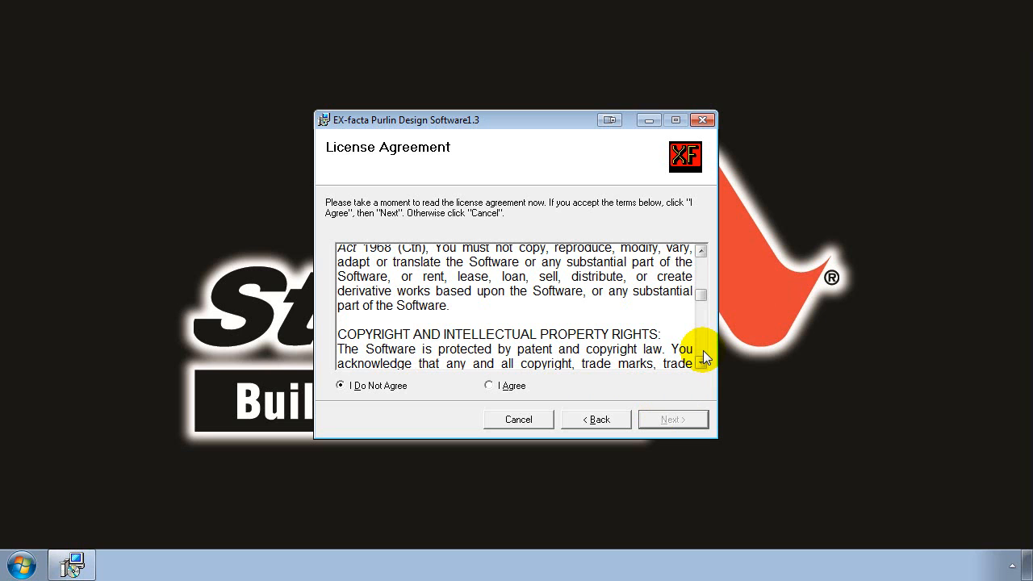
click(488, 386)
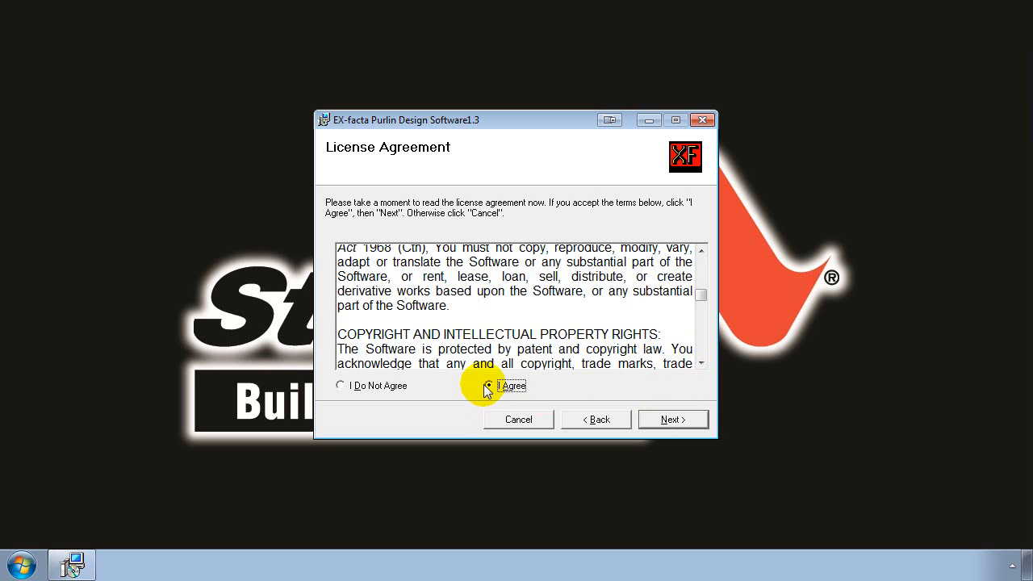
click(676, 416)
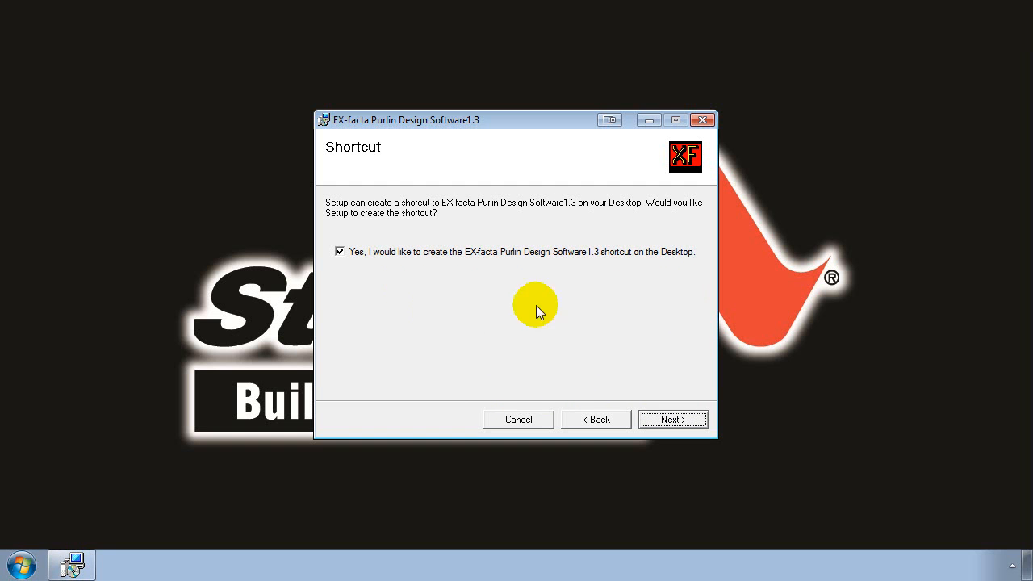
Step: Keep the desktop shortcut, install for Everyone in the default folder and confirm installation
click(683, 420)
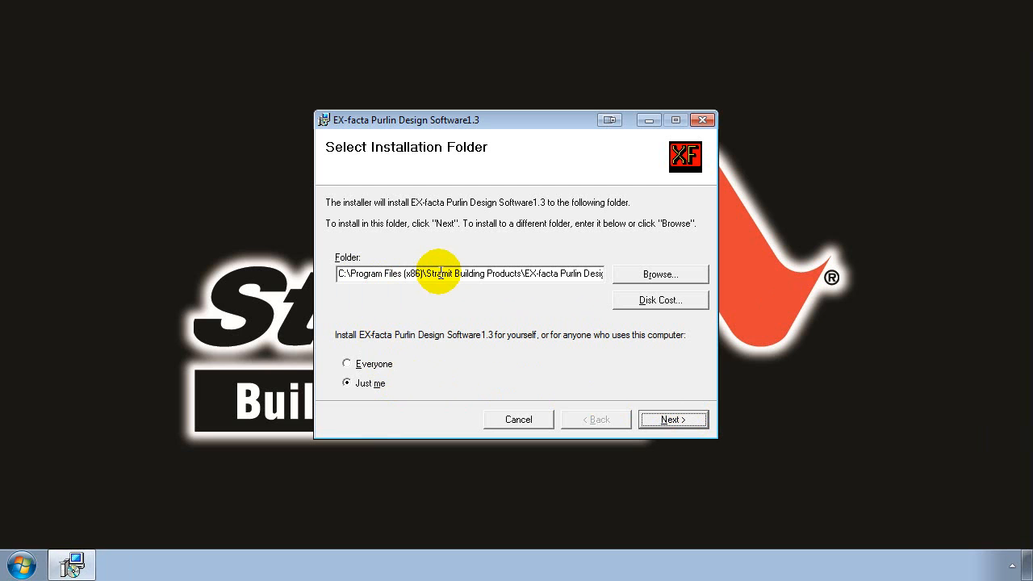
click(367, 368)
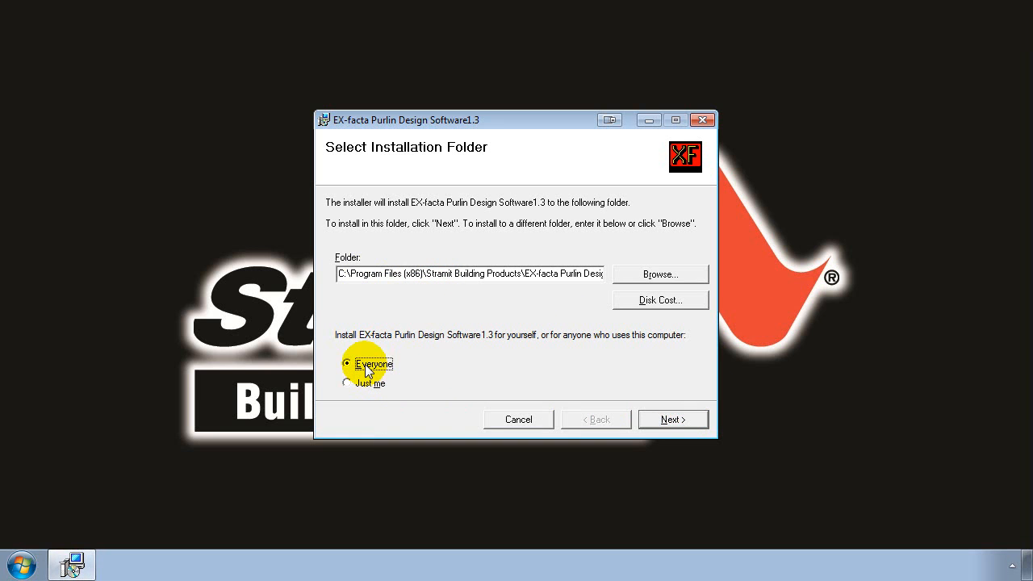
click(678, 420)
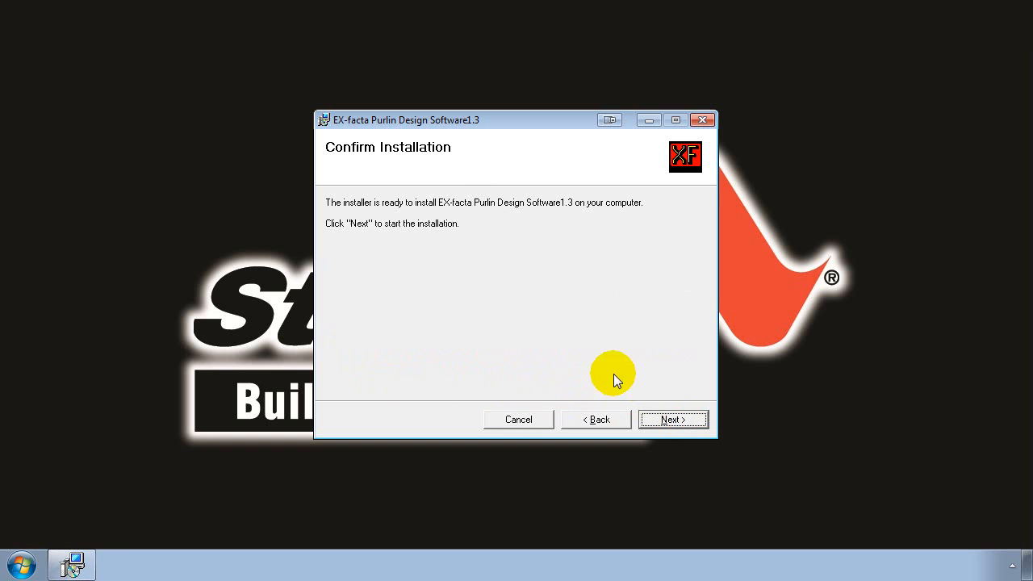
click(674, 418)
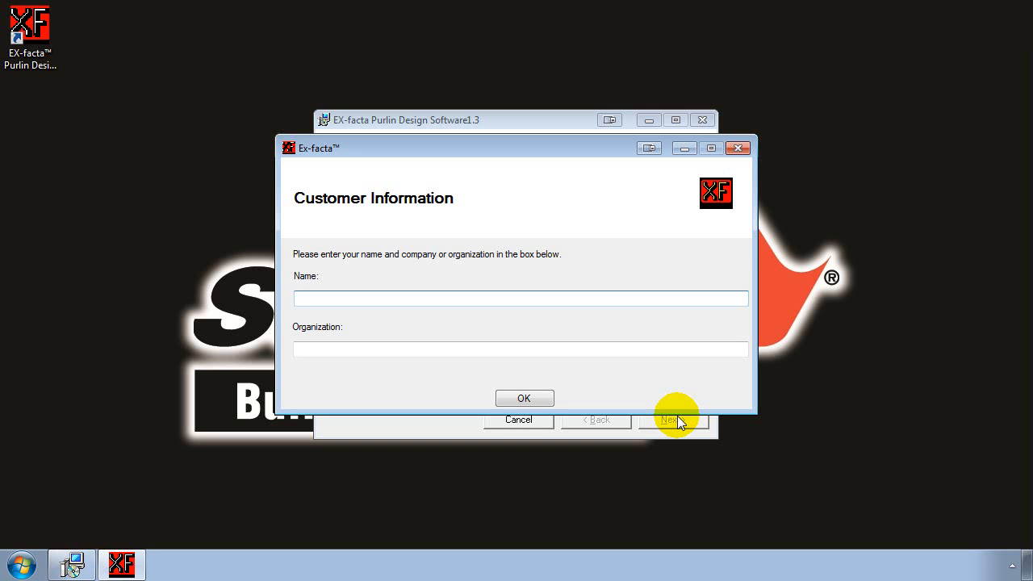
text(John Smith)
Step: Enter the name and organization Stramit Building Products in Customer Information and confirm
key(Tab)
text(Stramit Building Products)
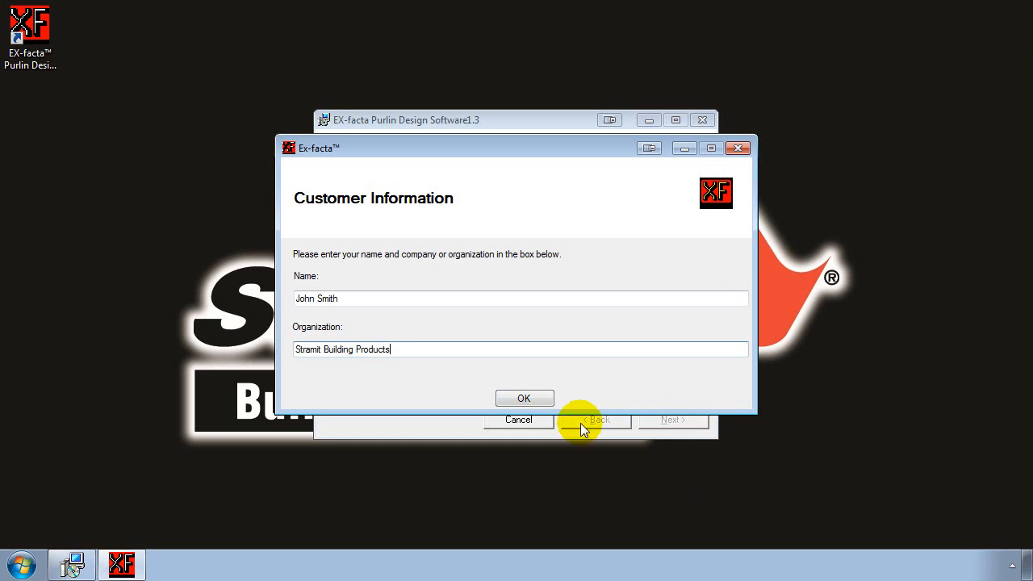
click(524, 398)
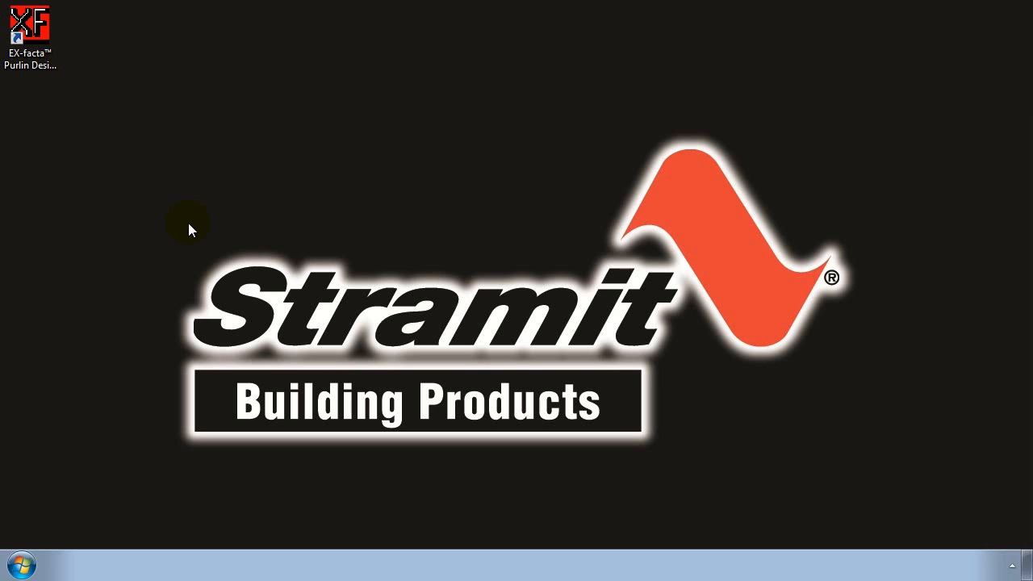
Step: Launch EX-facta from its desktop shortcut to bring up the registration form
double_click(29, 28)
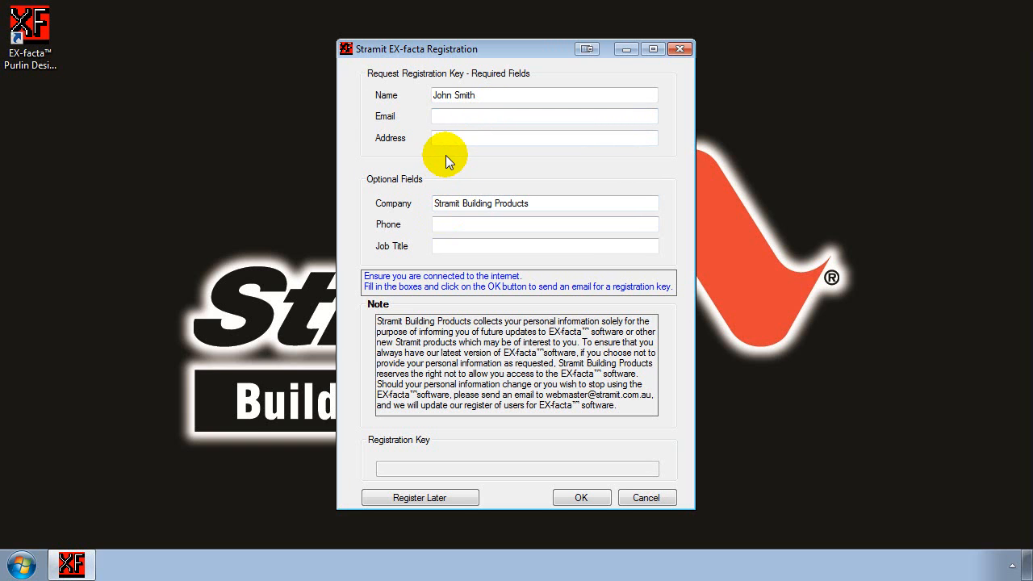
Step: Fill in the email and address fields and submit the registration key request
click(440, 121)
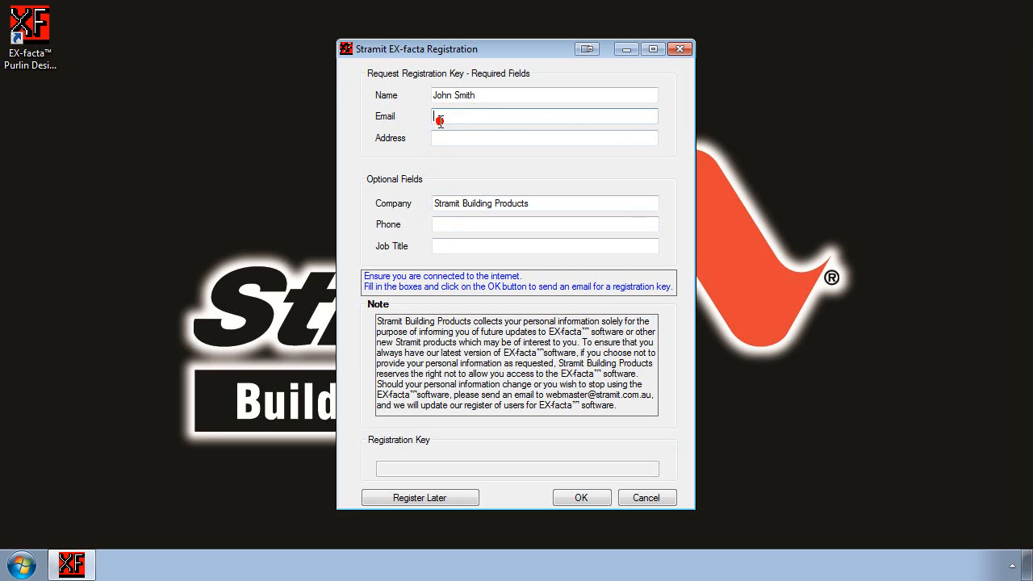
key(Tab)
text(Smith St, Smithtown, NSW)
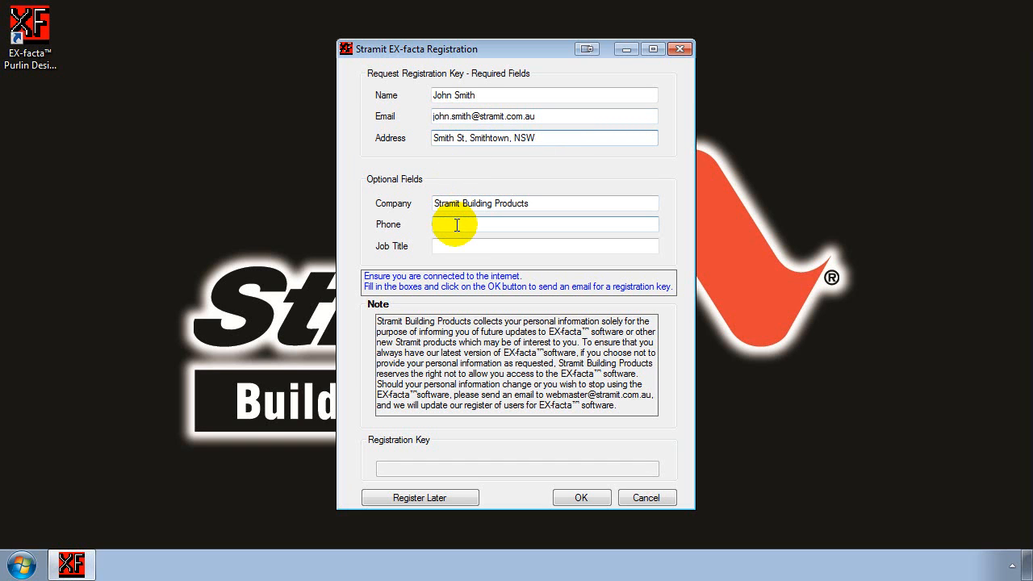
click(582, 497)
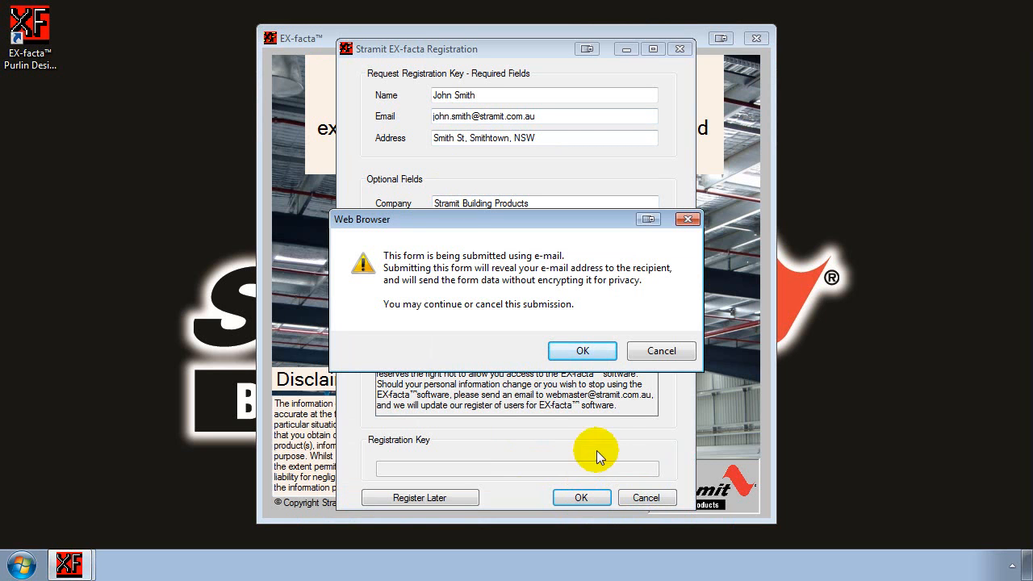
Step: Allow the registration form to be sent unencrypted by e-mail
click(581, 351)
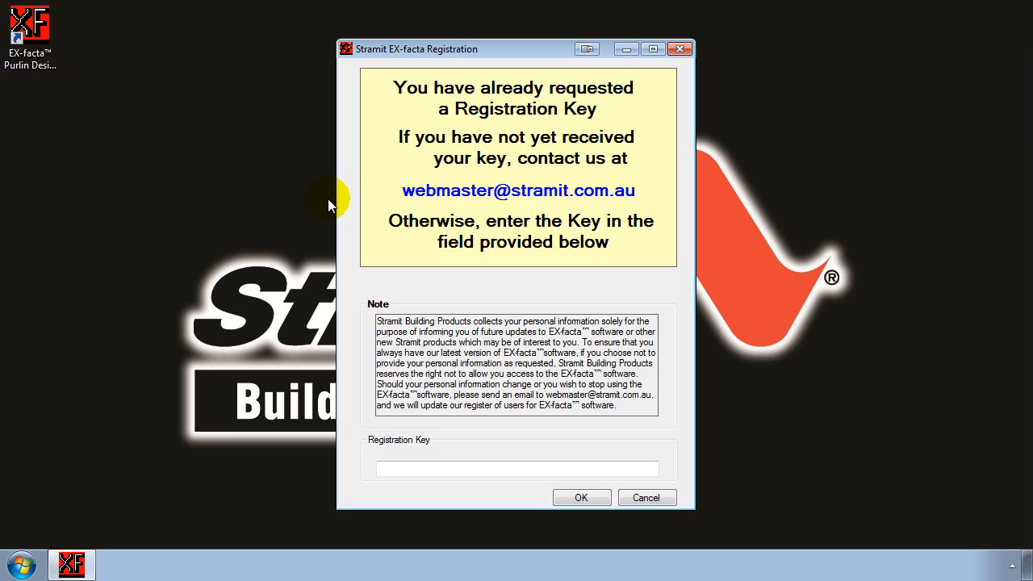
Step: Dismiss the key-request notice, copy the emailed key from Notepad and relaunch EX-facta
click(608, 498)
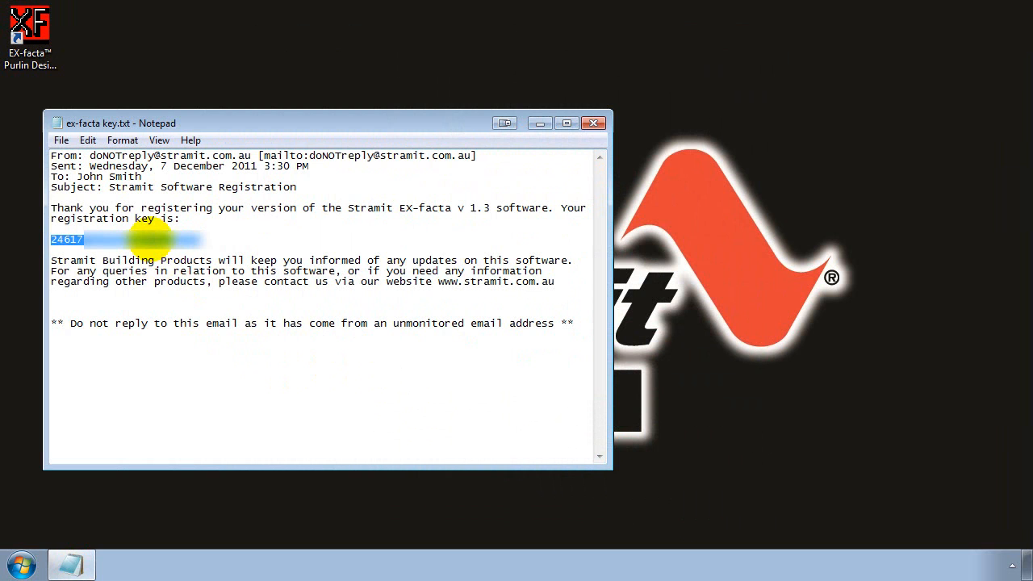
right_click(144, 238)
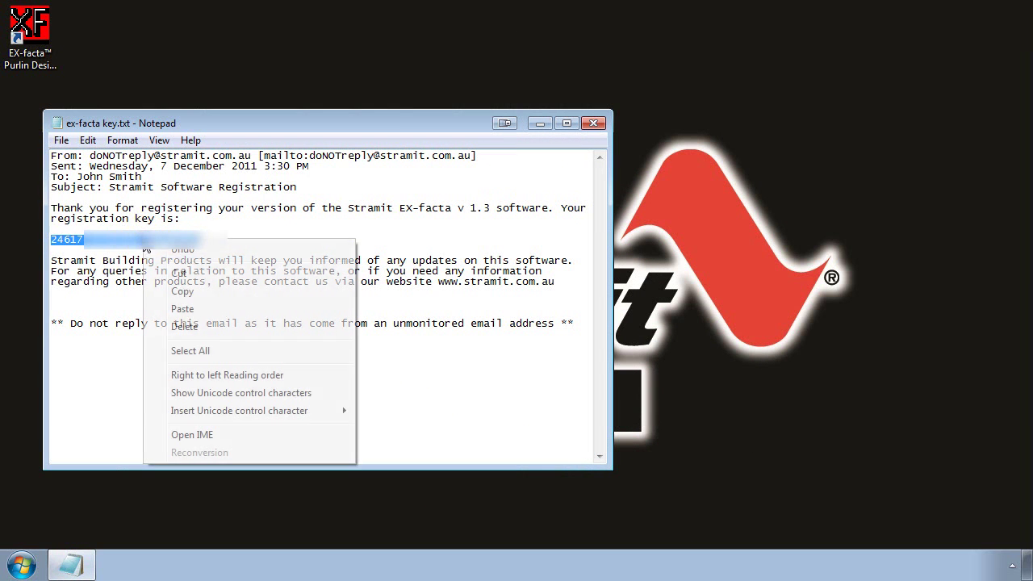
click(183, 291)
double_click(32, 28)
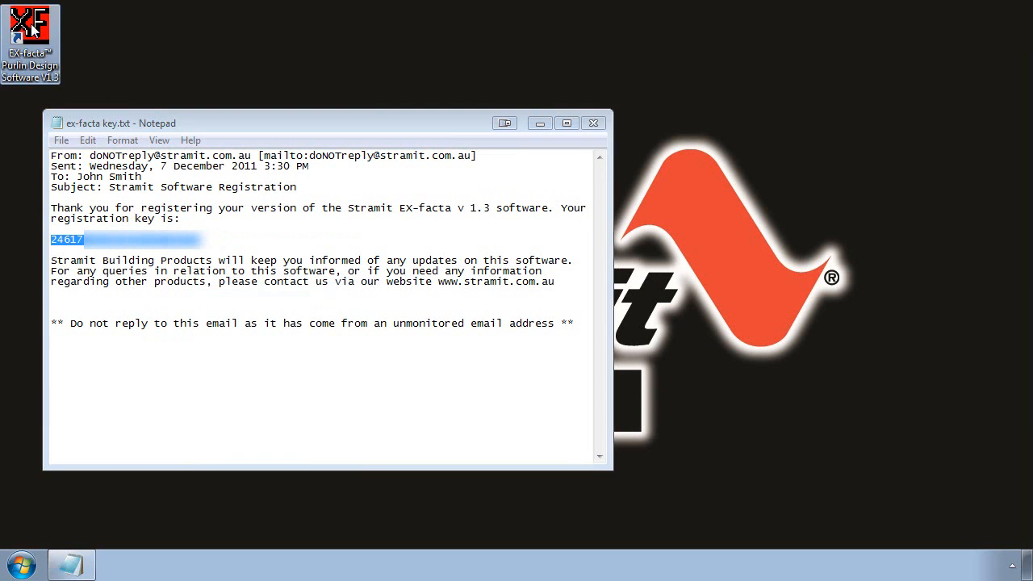
Step: Paste the copied key into the Registration Key field and submit it to register the software
click(399, 473)
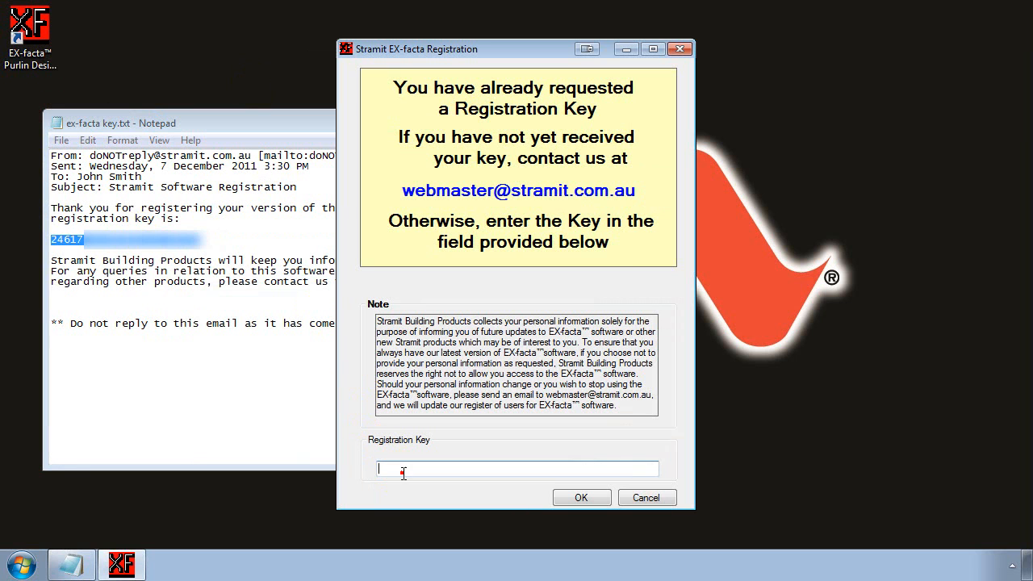
right_click(402, 473)
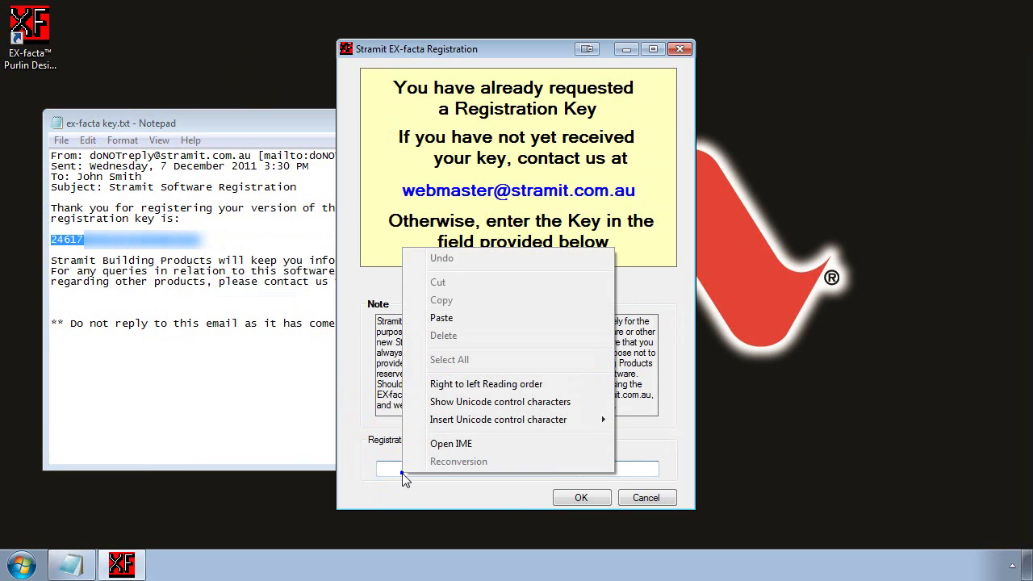
click(448, 316)
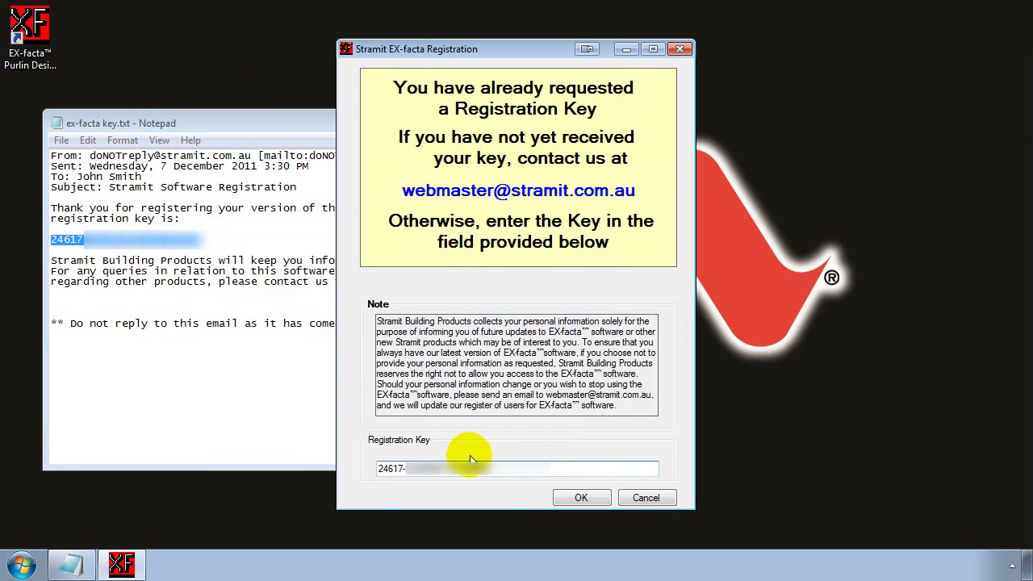
click(585, 497)
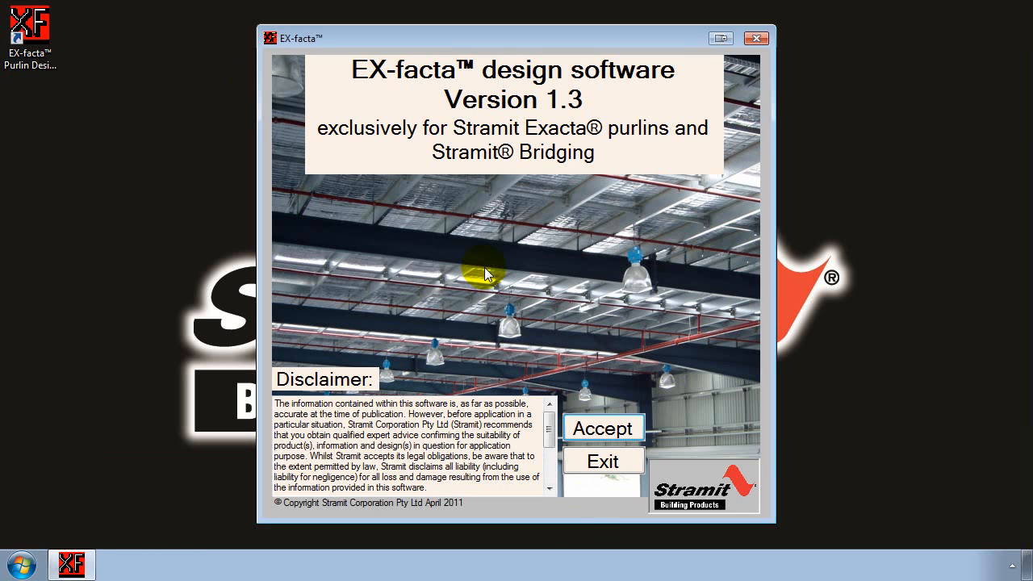